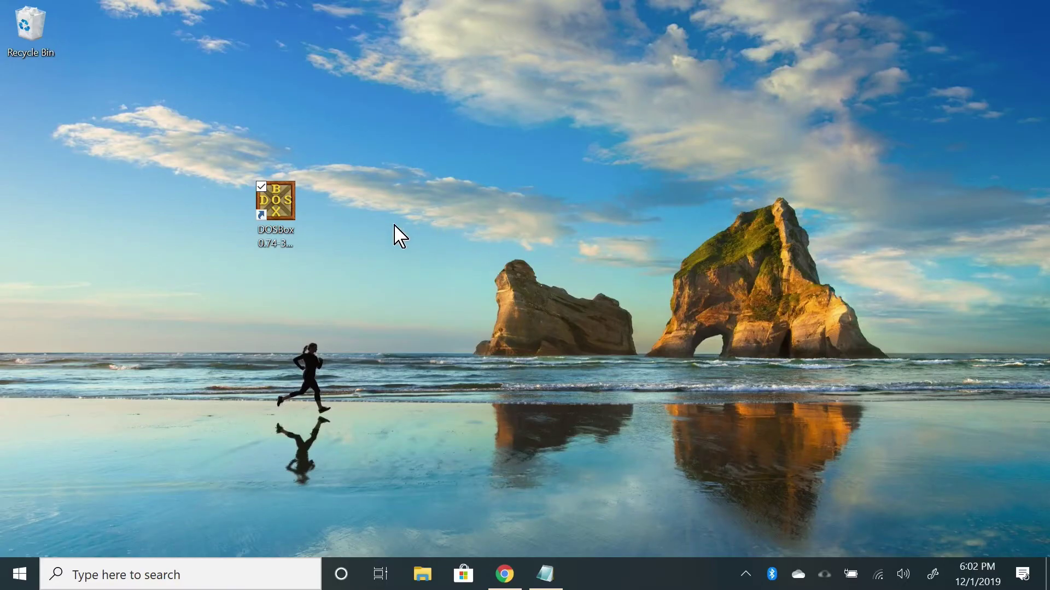
- Open the DOSBox 0.74-3 options and launch the DOSBox emulator
{"action": "double_click", "coordinate": [289, 210]}
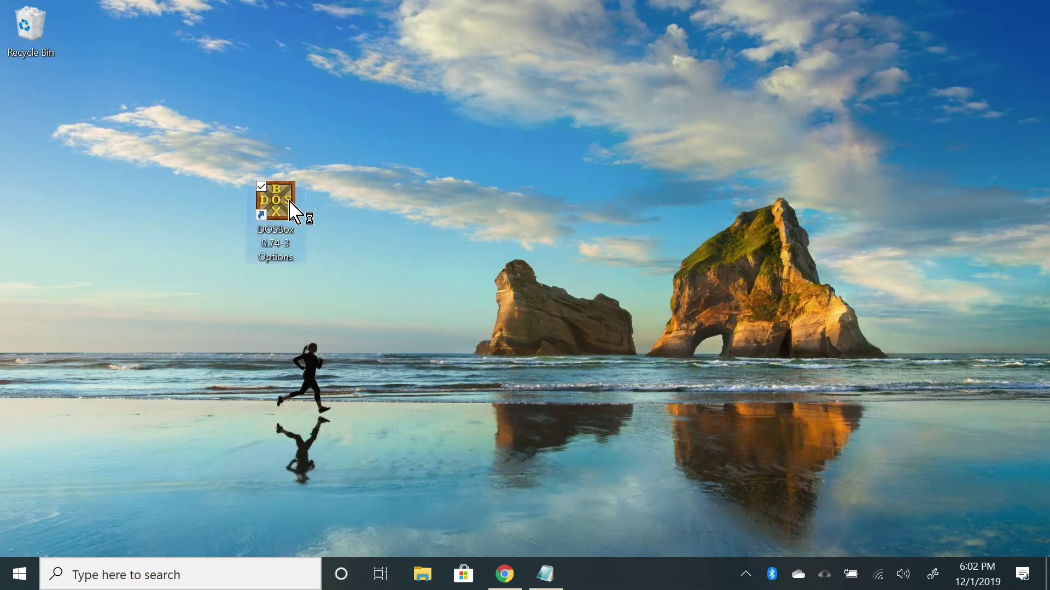
{"action": "left_click", "coordinate": [580, 13]}
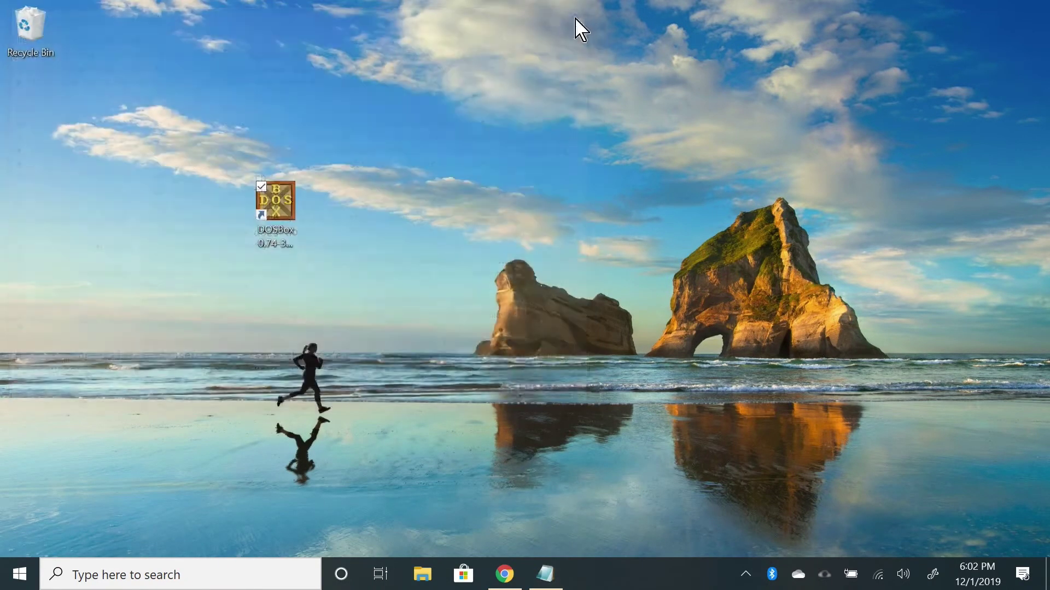
{"action": "double_click", "coordinate": [155, 213]}
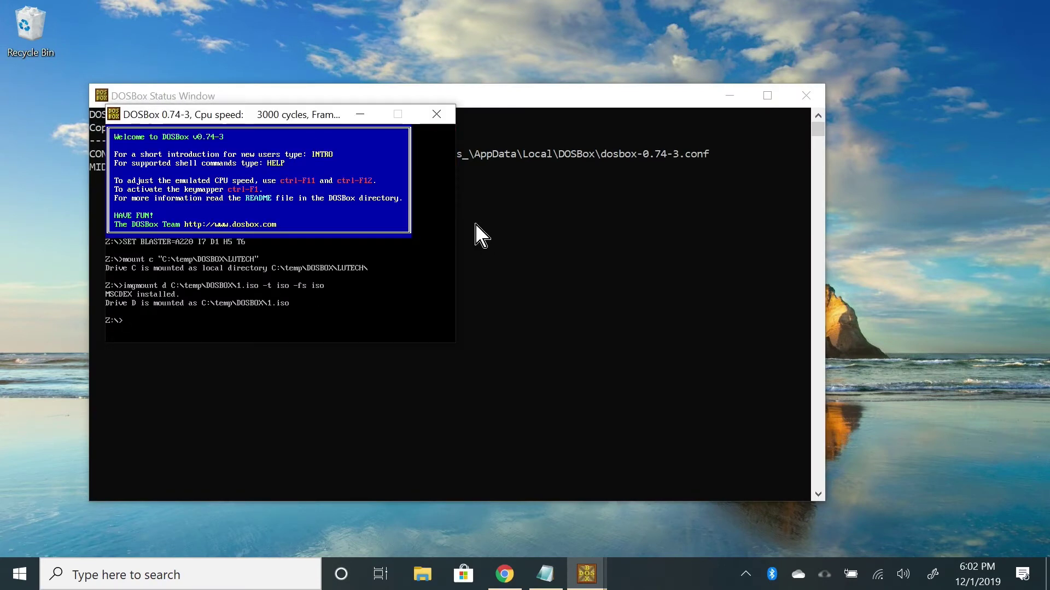
{"action": "left_click_drag", "start_coordinate": [309, 117], "coordinate": [566, 77]}
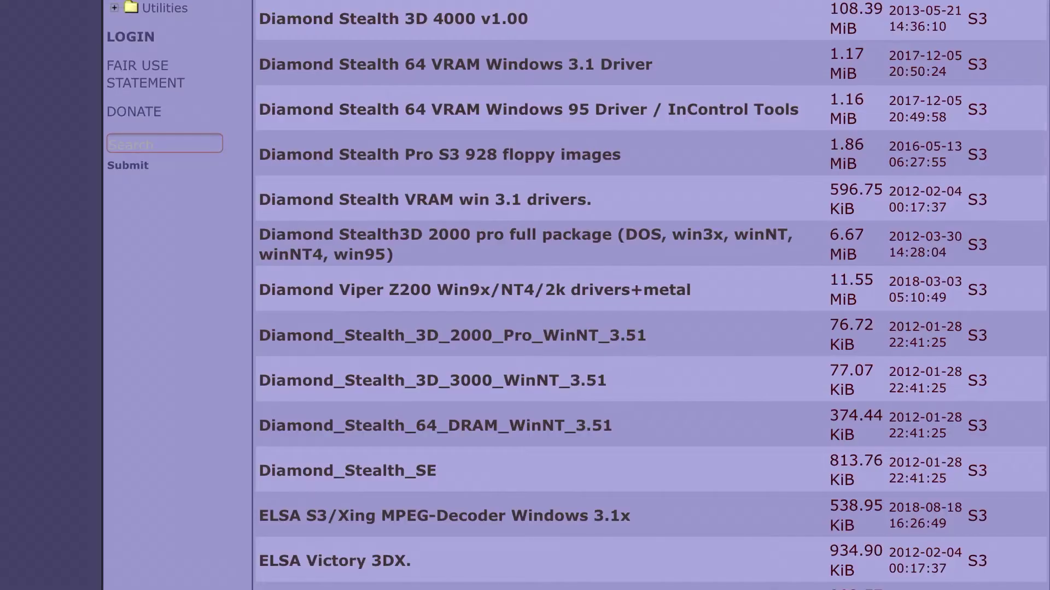
- Browse the web list of S3 graphics driver downloads
{"action": "scroll", "coordinate": [576, 295], "scroll_direction": "down", "scroll_amount": 3}
{"action": "scroll", "coordinate": [576, 295], "scroll_direction": "down", "scroll_amount": 3}
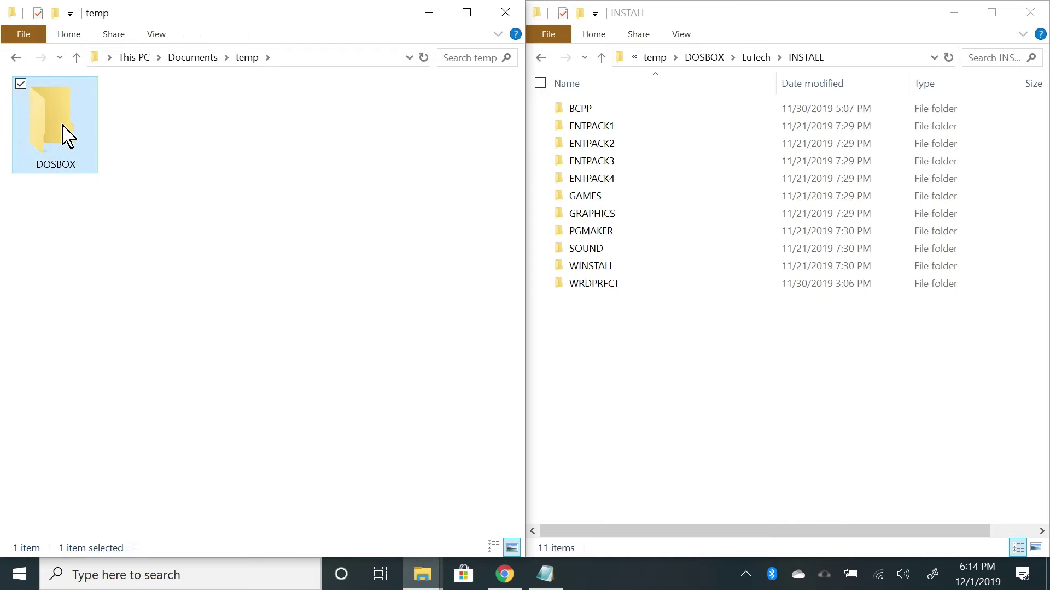
- Create a folder named INSTALL inside the DOSBOX folder under Documents\temp
{"action": "double_click", "coordinate": [66, 134]}
{"action": "right_click", "coordinate": [84, 164]}
{"action": "mouse_move", "coordinate": [98, 394]}
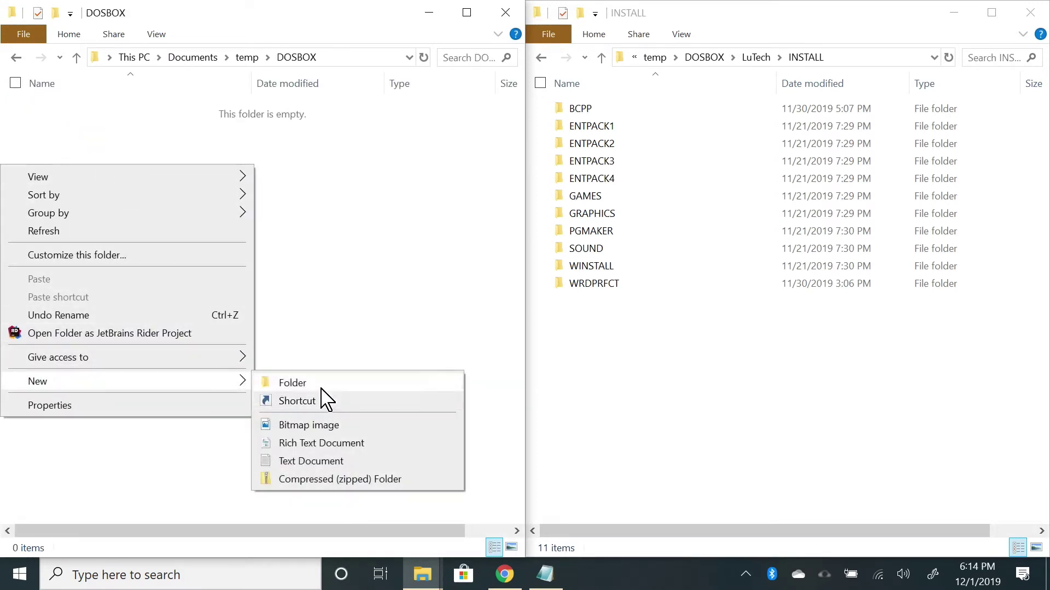
{"action": "left_click", "coordinate": [306, 383]}
{"action": "type", "text": "INSTALL"}
{"action": "key", "text": "Return"}
- Open the new INSTALL folder and copy the program installer folders into it
{"action": "double_click", "coordinate": [75, 129]}
{"action": "left_click_drag", "start_coordinate": [704, 370], "coordinate": [153, 204]}
{"action": "left_click", "coordinate": [191, 239]}
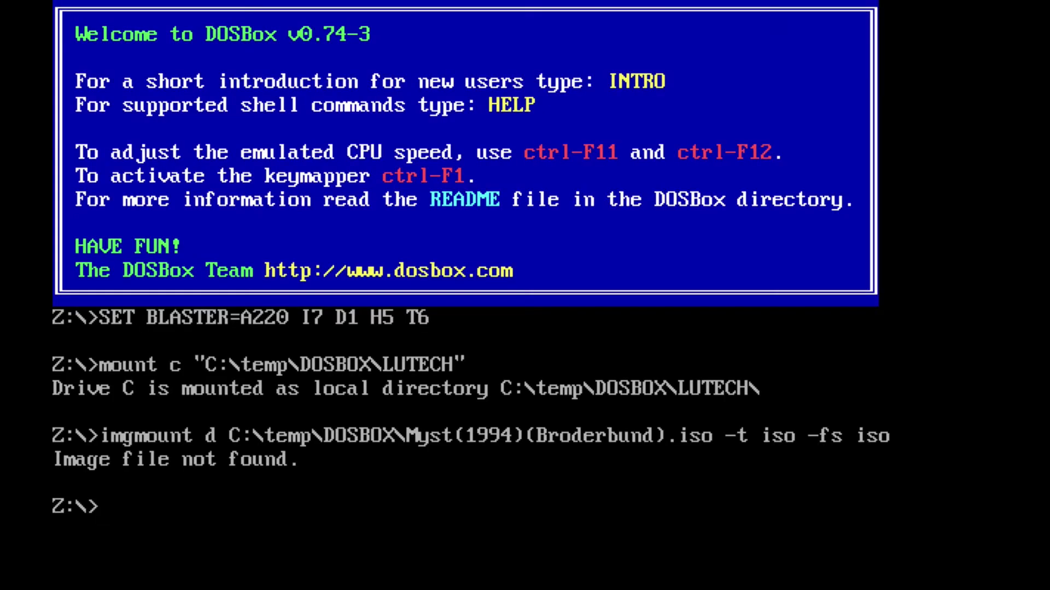
- In DOSBox, switch to drive C and change to the install directory
{"action": "type", "text": "c:"}
{"action": "key", "text": "Return"}
{"action": "type", "text": "cd install"}
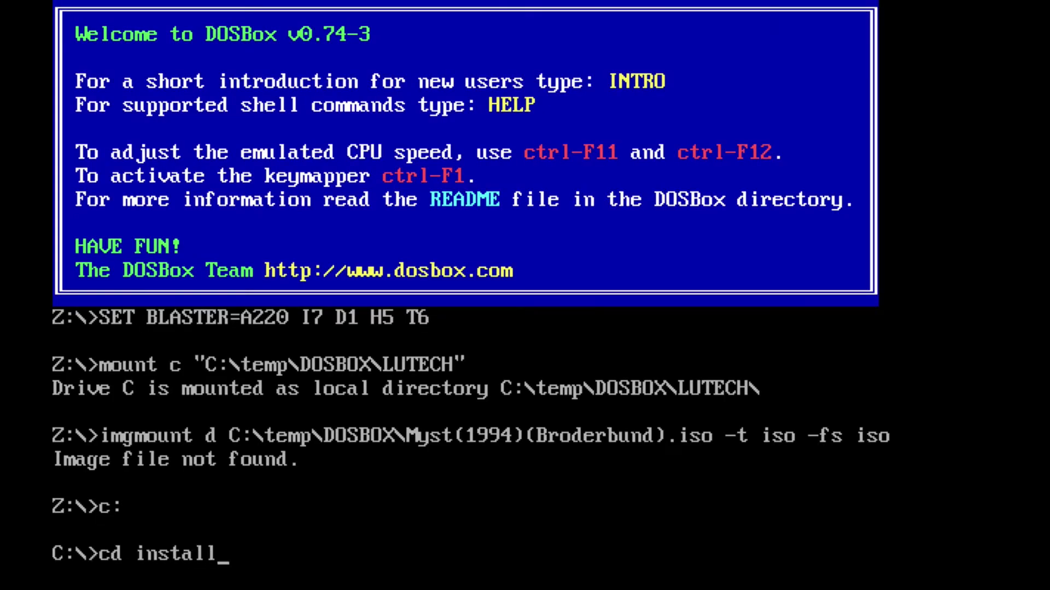
{"action": "key", "text": "Return"}
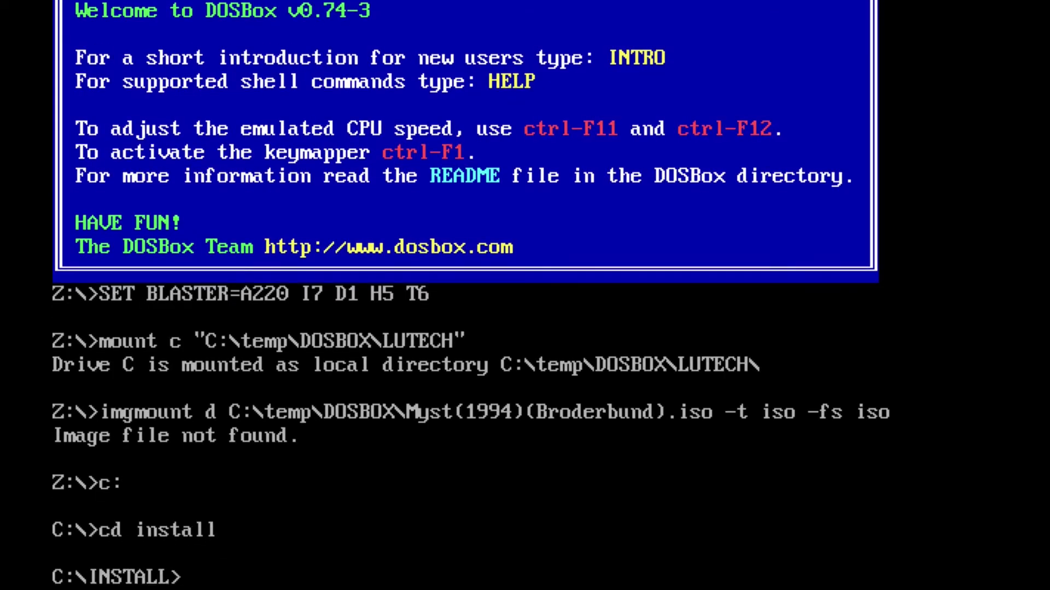
- List the contents of the INSTALL directory and change to the winstall directory
{"action": "type", "text": "c"}
{"action": "key", "text": "BackSpace"}
{"action": "type", "text": "dir"}
{"action": "key", "text": "Return"}
{"action": "type", "text": "c"}
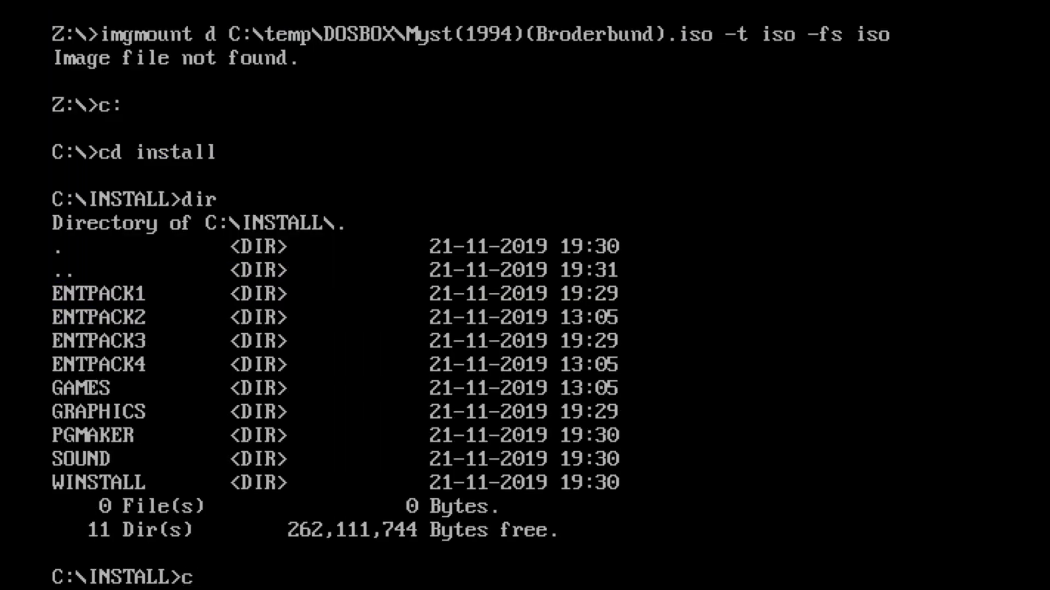
{"action": "type", "text": "d winstall"}
{"action": "key", "text": "Return"}
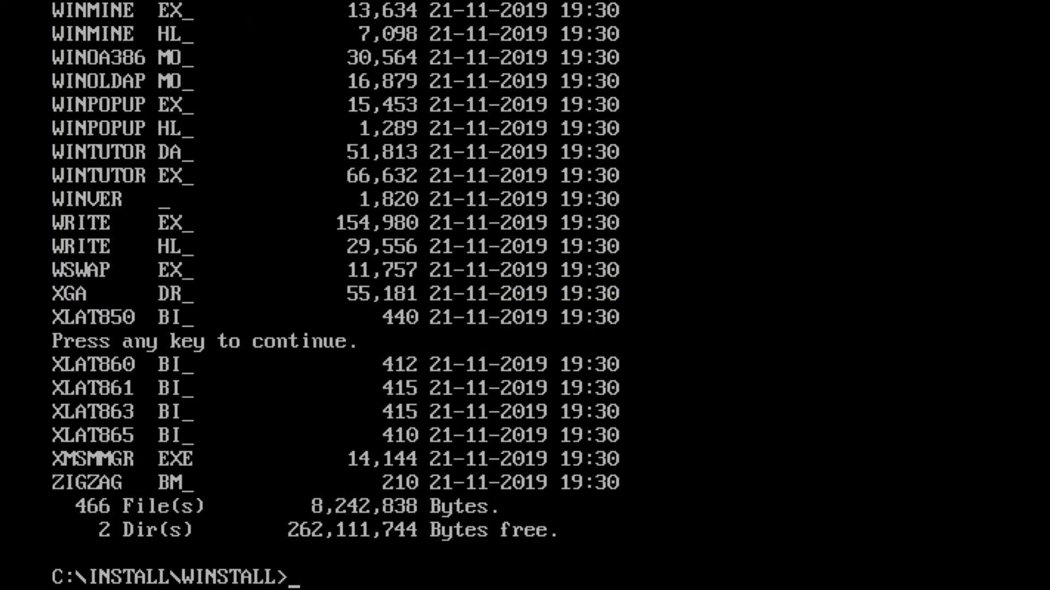
- Run the Windows 3.1 setup program and choose Express Setup
{"action": "type", "text": "setup"}
{"action": "key", "text": "Return"}
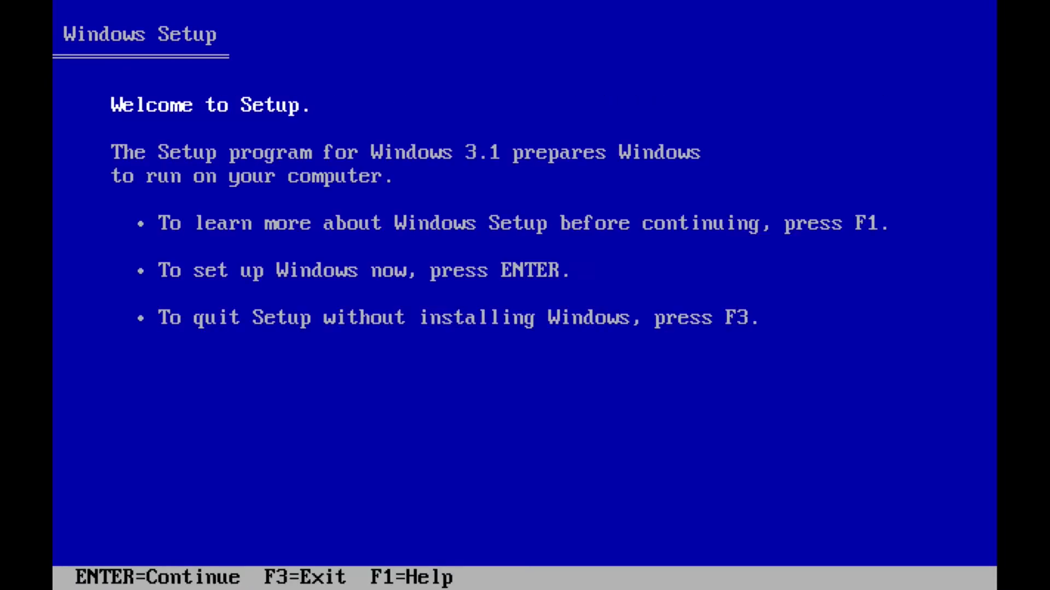
{"action": "key", "text": "Return"}
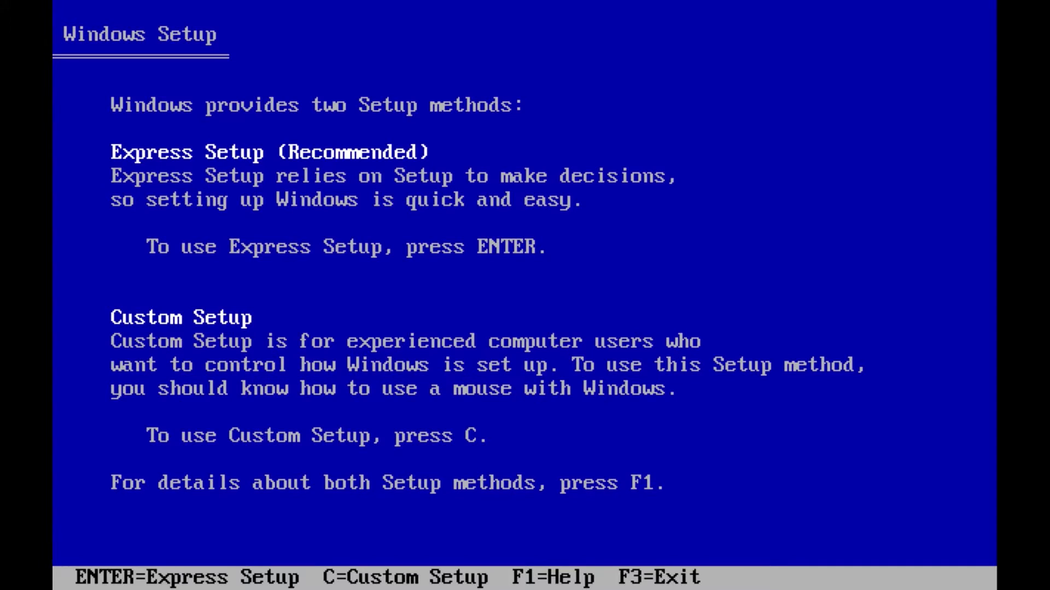
{"action": "key", "text": "Return"}
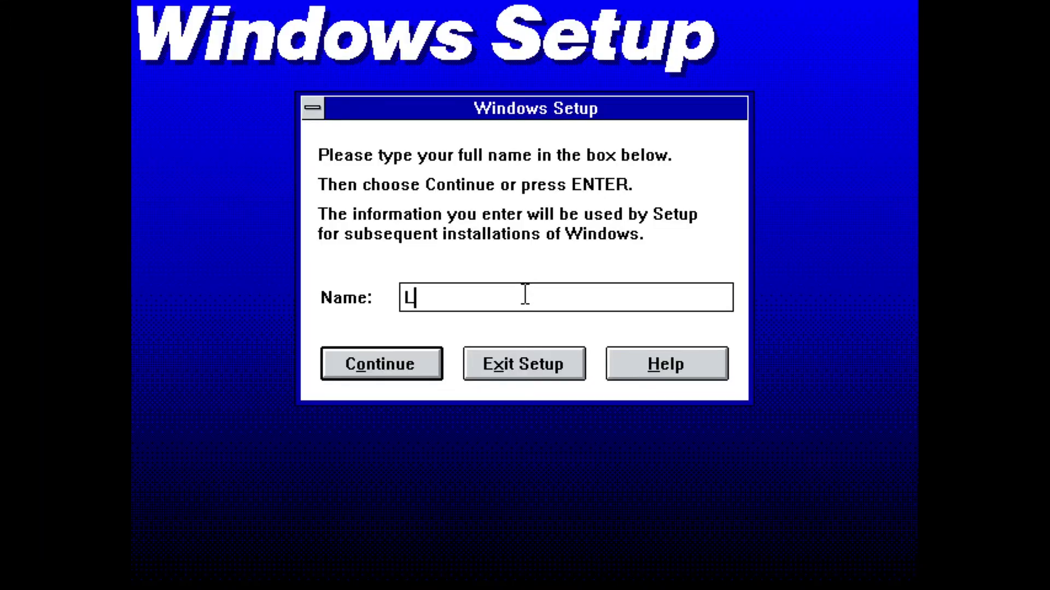
- Enter LuTech as the name for the Windows installation and accept it
{"action": "type", "text": "uTech"}
{"action": "left_click", "coordinate": [372, 354]}
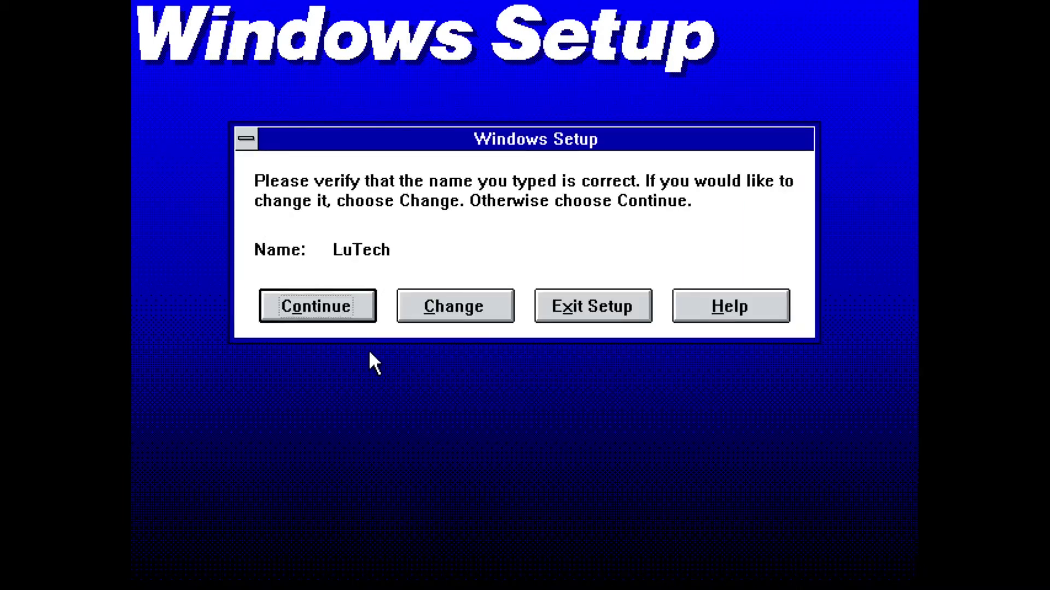
{"action": "left_click", "coordinate": [317, 316]}
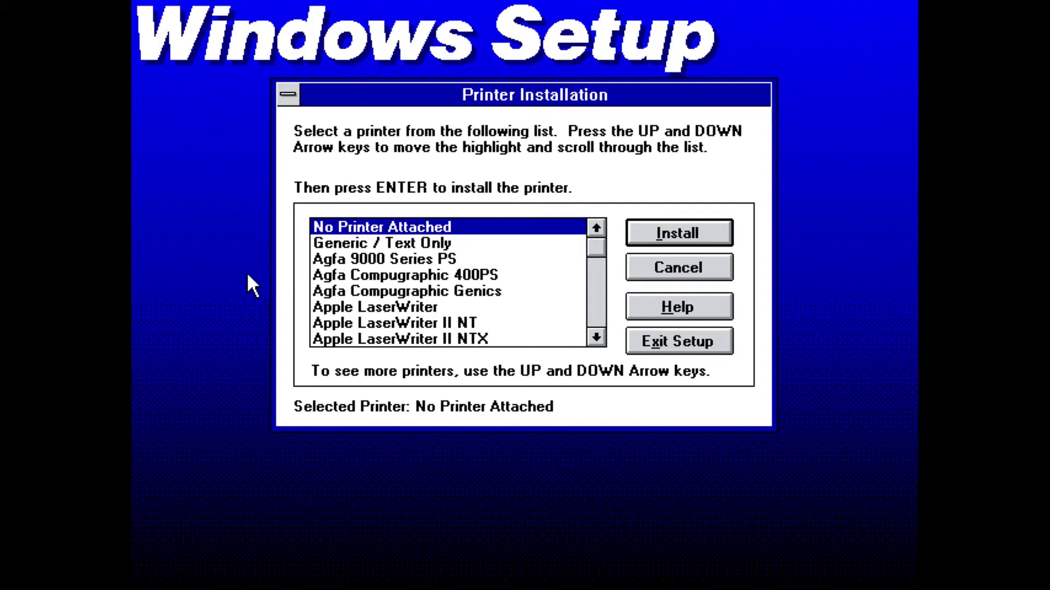
- Install with No Printer Attached and skip the Windows tutorial
{"action": "left_click", "coordinate": [720, 232]}
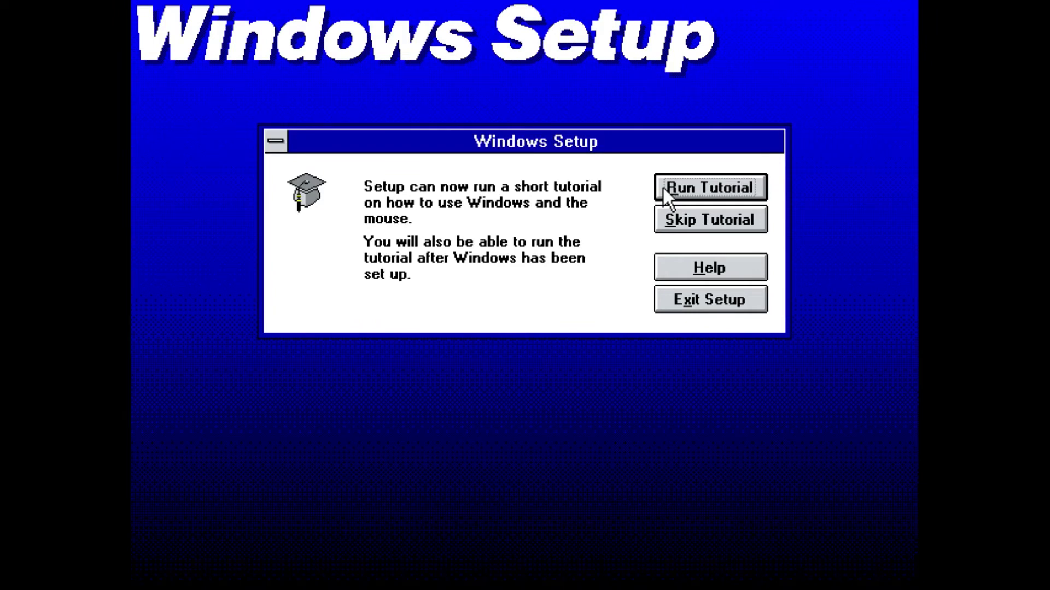
{"action": "left_click", "coordinate": [684, 213]}
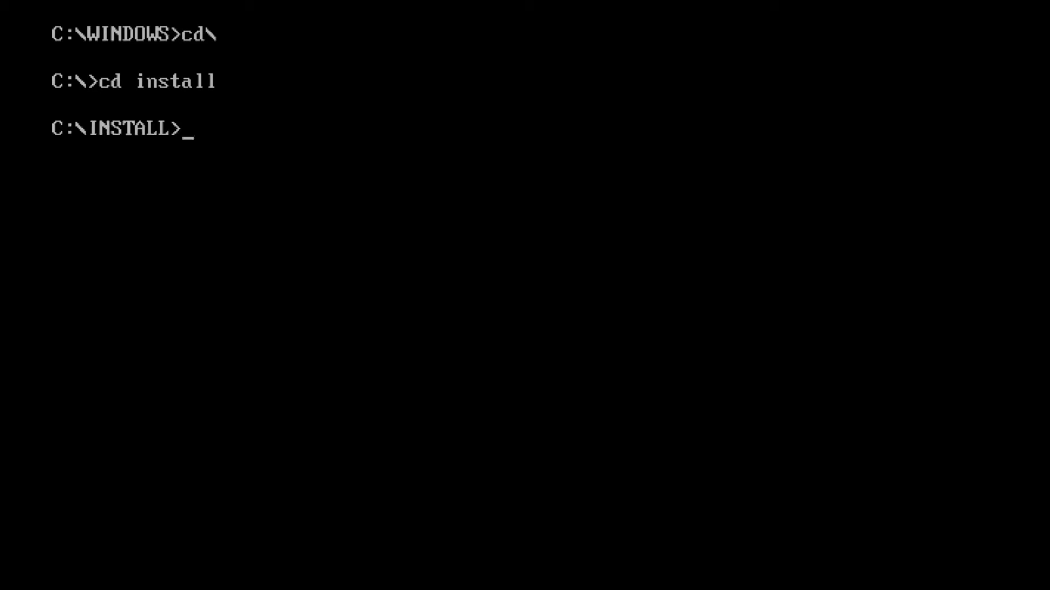
- List the contents of C:\INSTALL and change to the sound directory
{"action": "type", "text": "dir"}
{"action": "key", "text": "Return"}
{"action": "type", "text": "cd sound"}
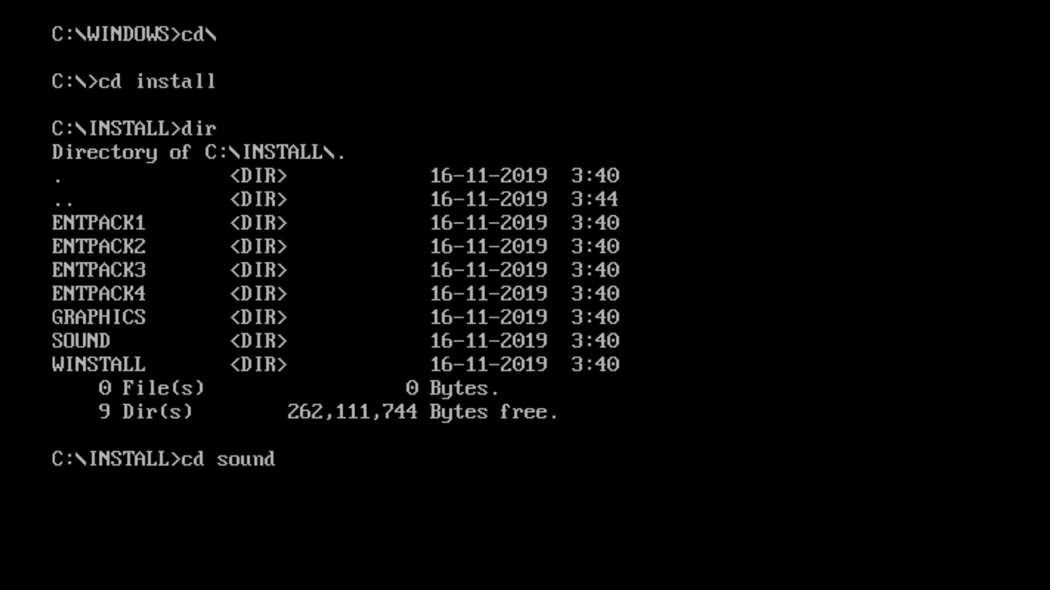
{"action": "key", "text": "Return"}
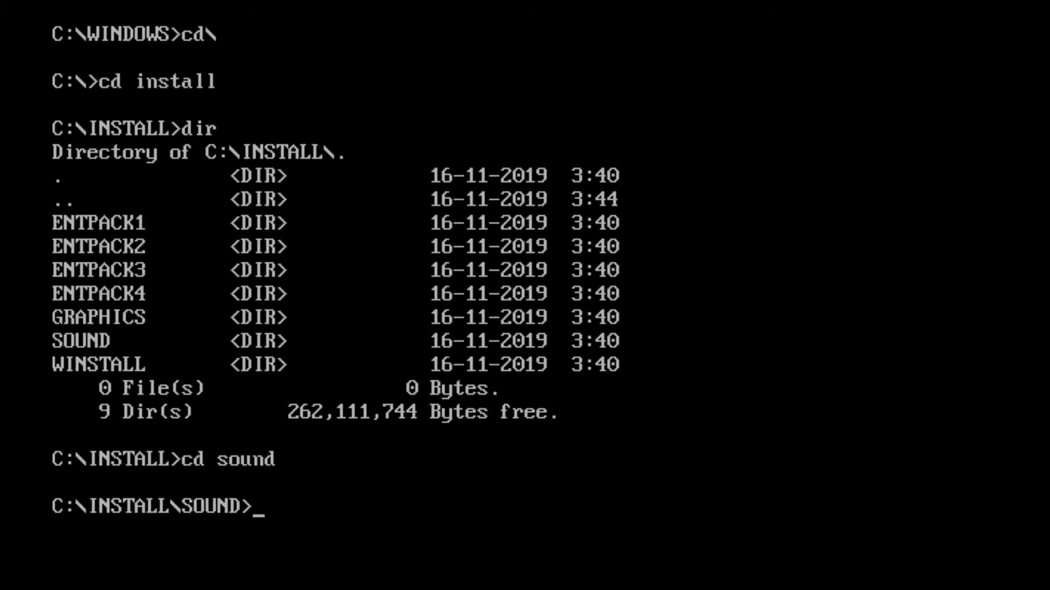
- Run the Audio Software installer from the SOUND directory and choose Full Installation
{"action": "type", "text": "dir"}
{"action": "key", "text": "Return"}
{"action": "type", "text": "install"}
{"action": "key", "text": "Return"}
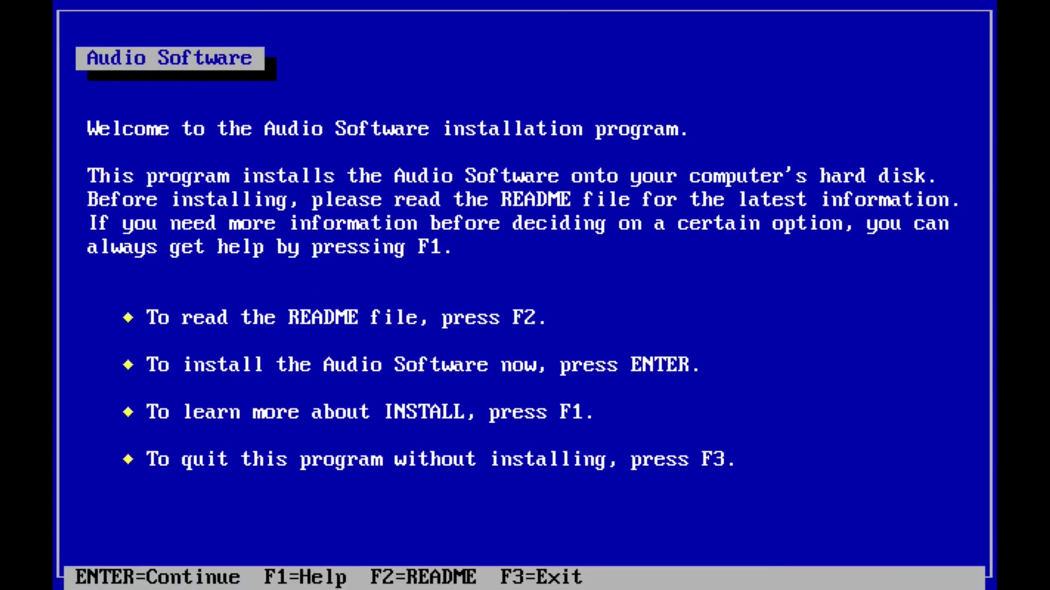
{"action": "key", "text": "Return"}
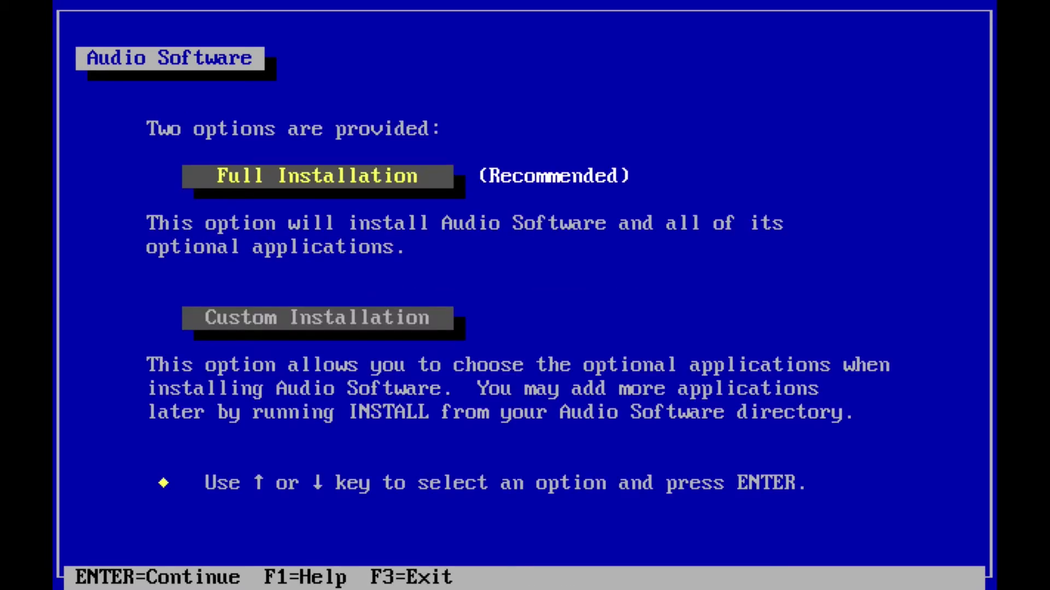
{"action": "key", "text": "Return"}
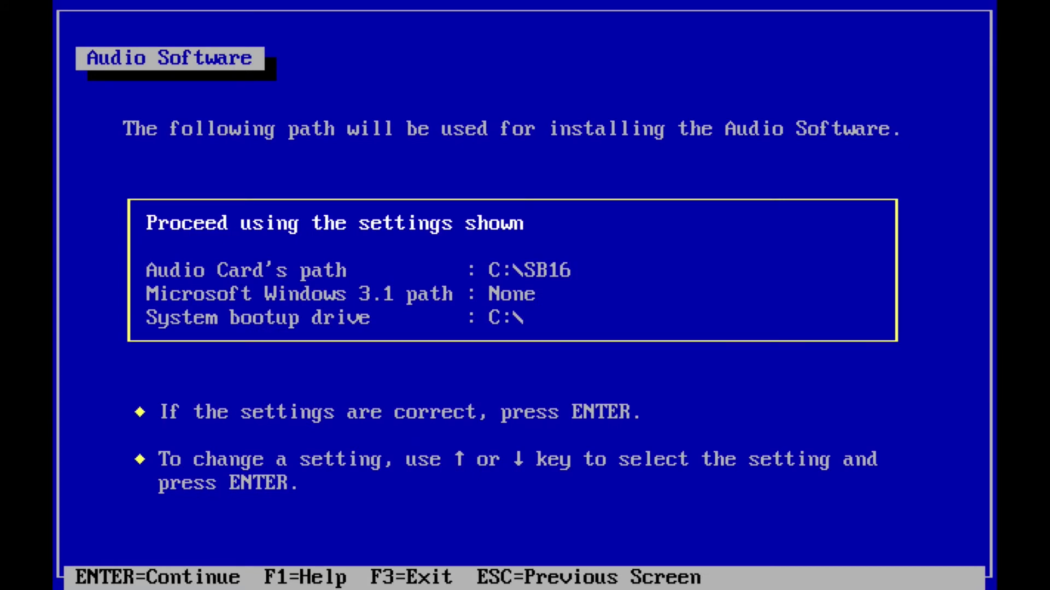
- Set the Microsoft Windows 3.1 path to C:\WINDOWS and proceed with the audio installation paths
{"action": "key", "text": "Down"}
{"action": "key", "text": "Down"}
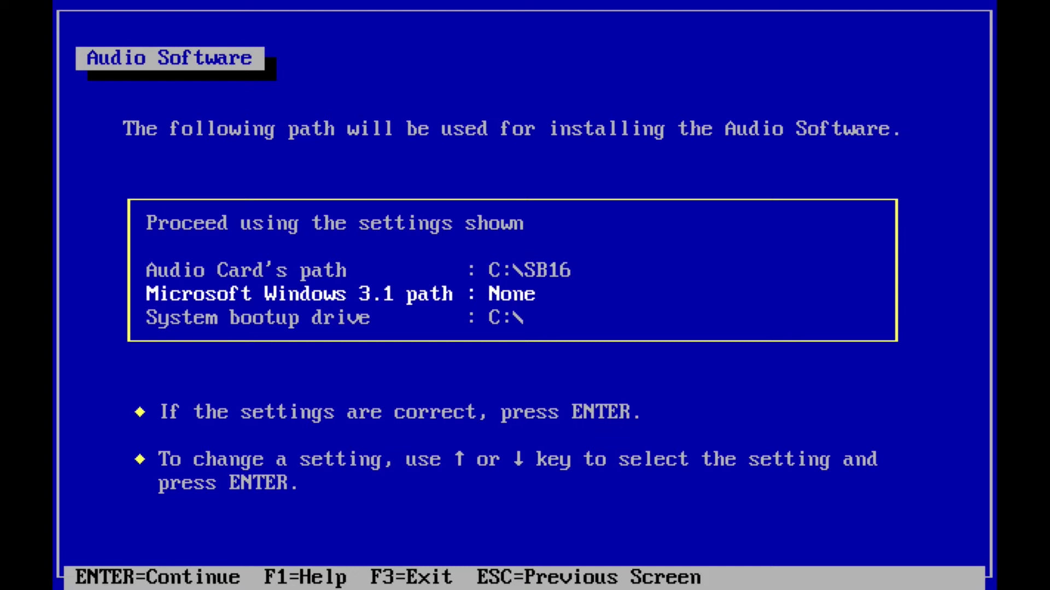
{"action": "key", "text": "Return"}
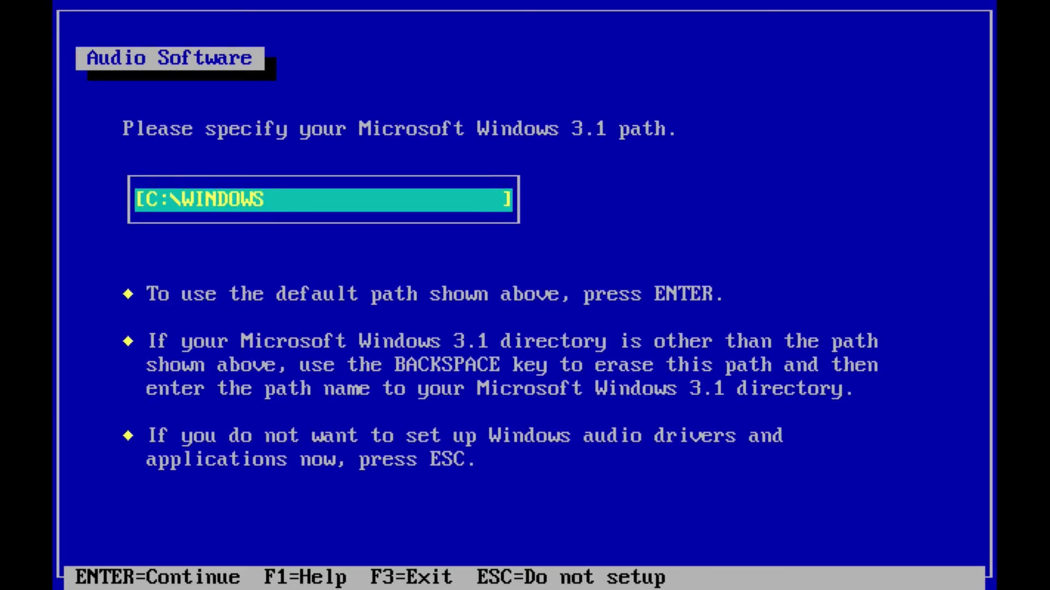
{"action": "key", "text": "Return"}
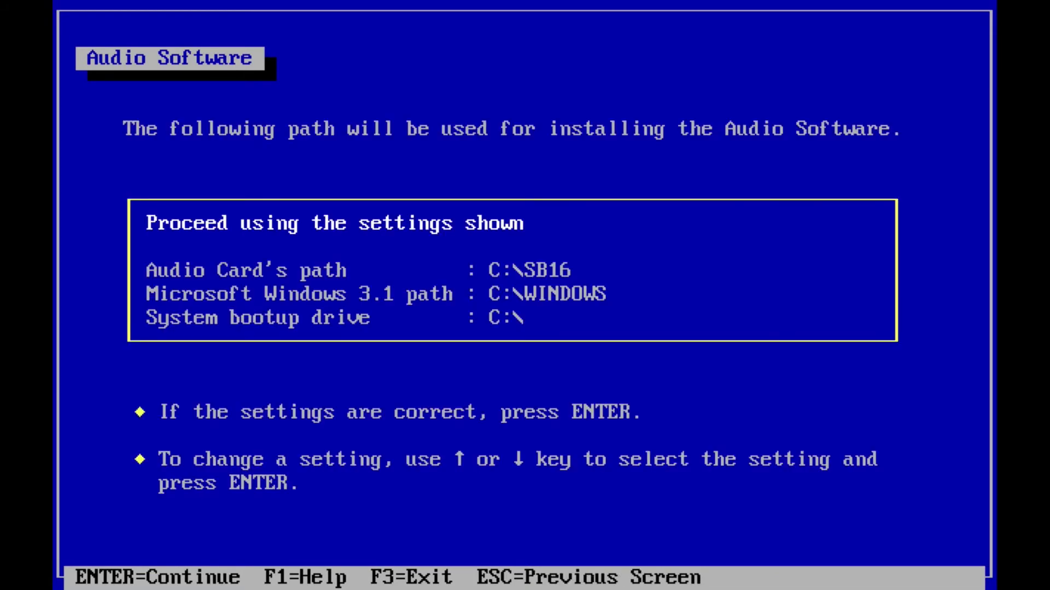
{"action": "key", "text": "Return"}
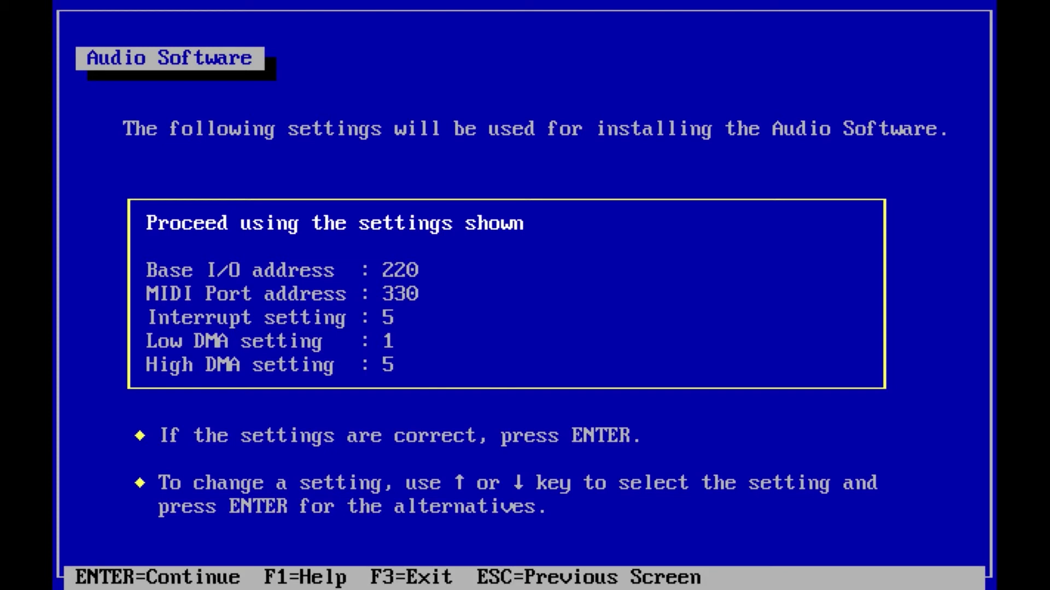
- Set the sound card's interrupt setting to 7, complete the audio installation and exit to DOS
{"action": "key", "text": "Down"}
{"action": "key", "text": "Down"}
{"action": "key", "text": "Down"}
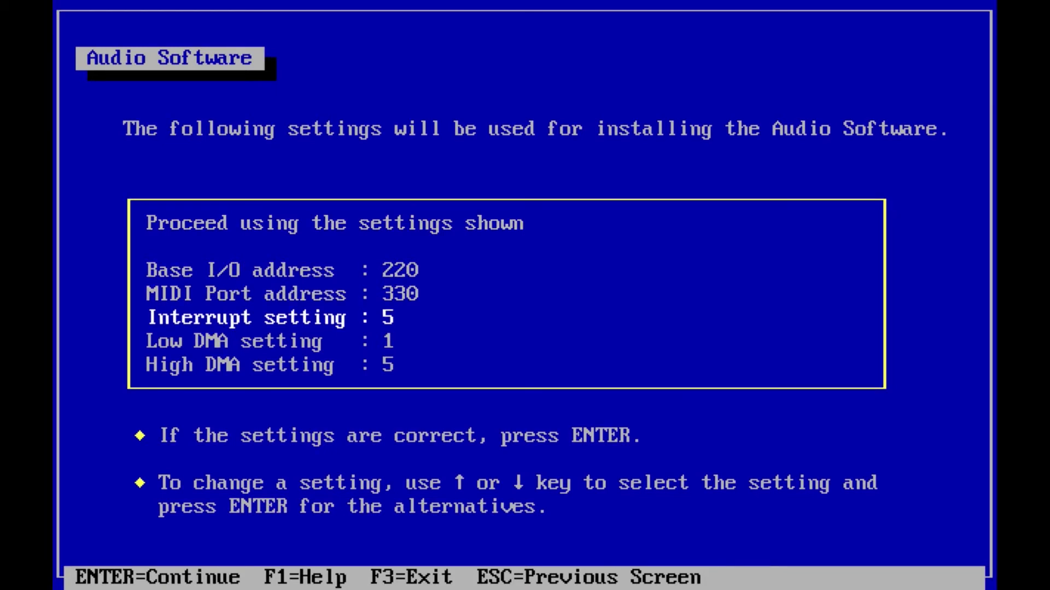
{"action": "key", "text": "Return"}
{"action": "key", "text": "Down"}
{"action": "key", "text": "Return"}
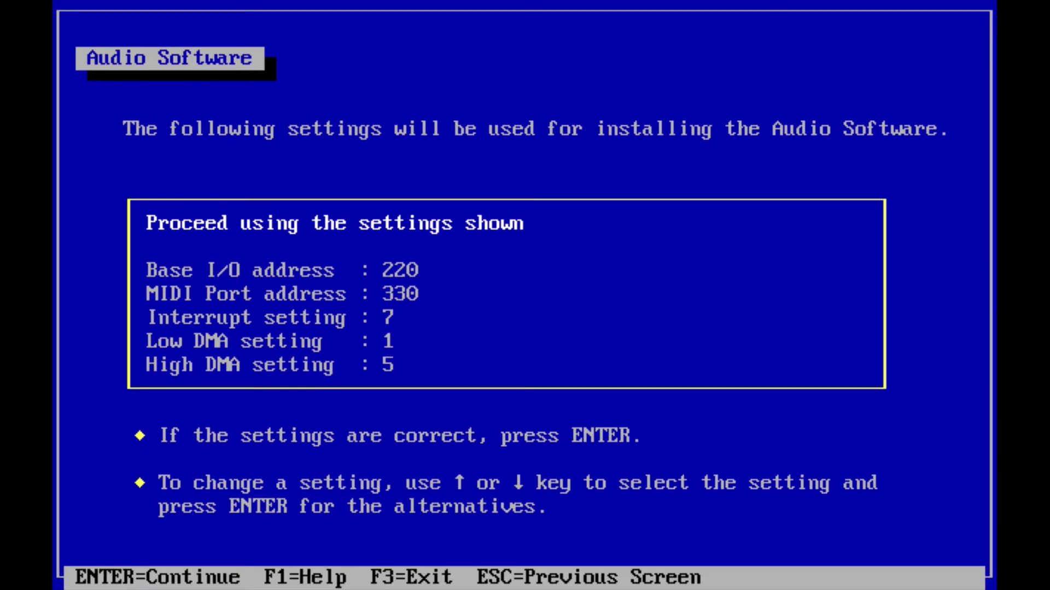
{"action": "key", "text": "Return"}
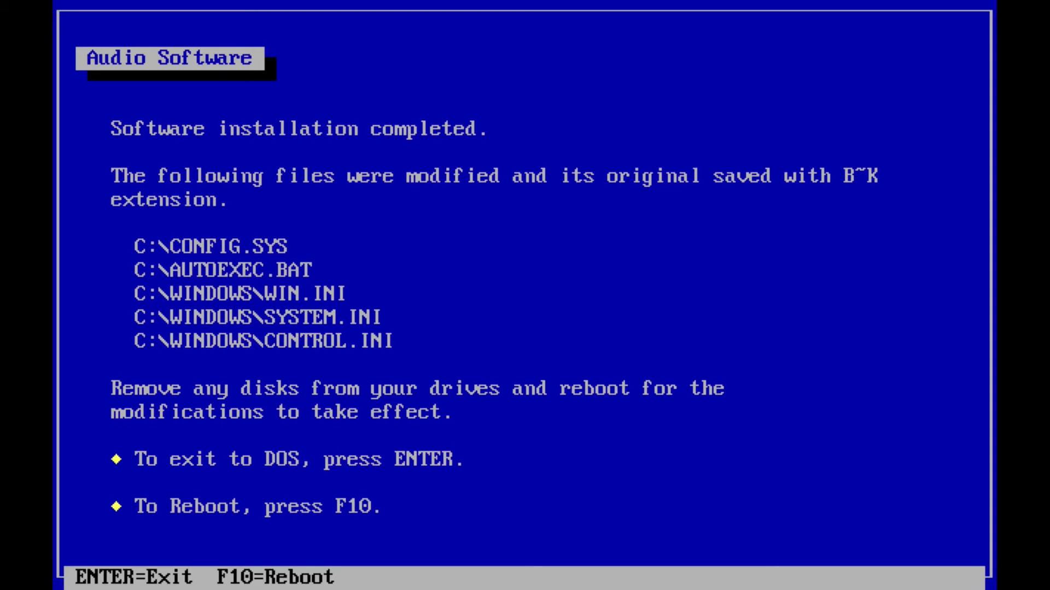
{"action": "key", "text": "Return"}
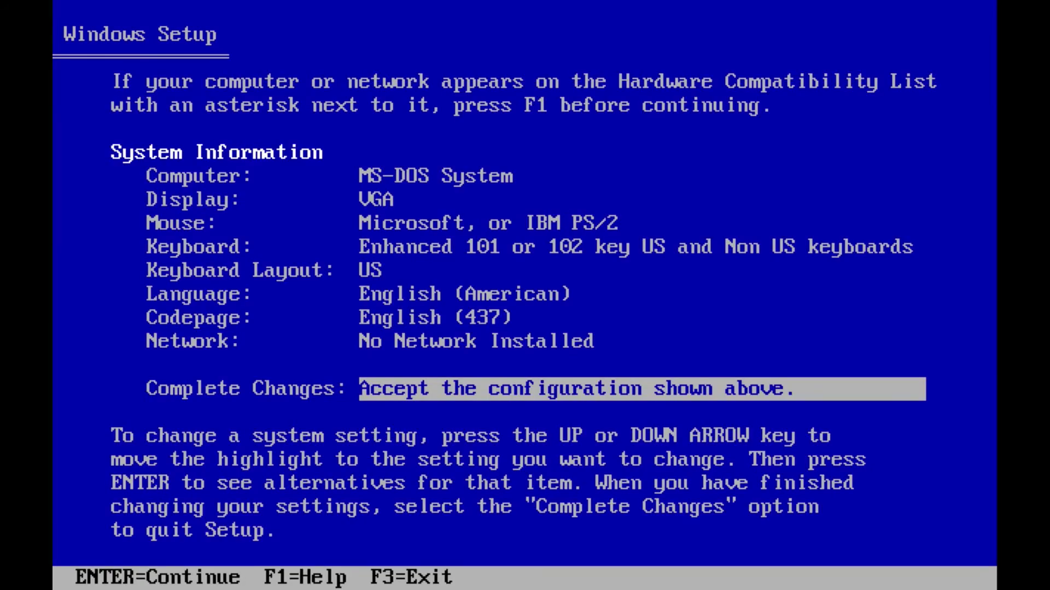
- Change the Windows Setup display type to Other (Requires disk provided by a hardware manufacturer)
{"action": "key", "text": "Up"}
{"action": "key", "text": "Up"}
{"action": "key", "text": "Up"}
{"action": "key", "text": "Up"}
{"action": "key", "text": "Up"}
{"action": "key", "text": "Up"}
{"action": "key", "text": "Return"}
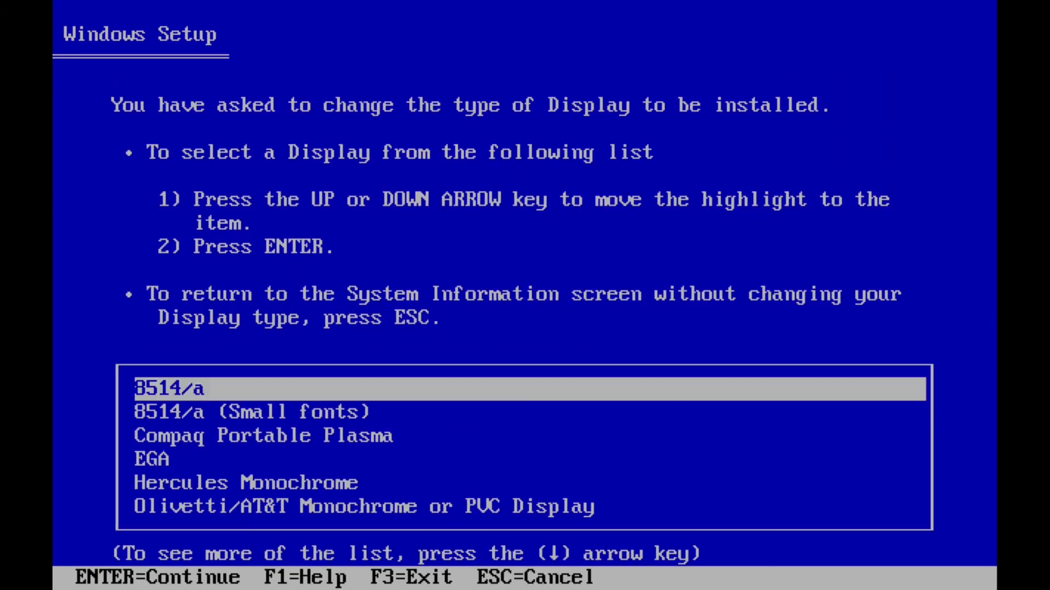
{"action": "key", "text": "Down"}
{"action": "key", "text": "Down"}
{"action": "key", "text": "Down"}
{"action": "key", "text": "Down"}
{"action": "key", "text": "Down"}
{"action": "key", "text": "Down"}
{"action": "key", "text": "Down"}
{"action": "key", "text": "Down"}
{"action": "key", "text": "Down"}
{"action": "key", "text": "Down"}
{"action": "key", "text": "Down"}
{"action": "key", "text": "Down"}
{"action": "key", "text": "Down"}
{"action": "key", "text": "Down"}
{"action": "key", "text": "Down"}
{"action": "key", "text": "Down"}
{"action": "key", "text": "Down"}
{"action": "key", "text": "Down"}
{"action": "key", "text": "Down"}
{"action": "key", "text": "Down"}
{"action": "key", "text": "Down"}
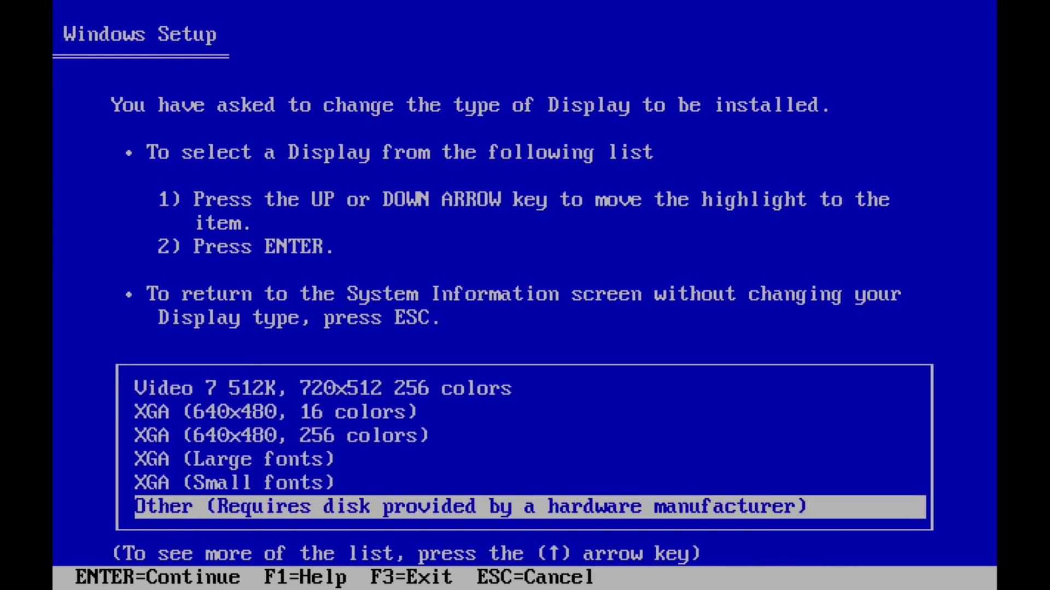
{"action": "key", "text": "Return"}
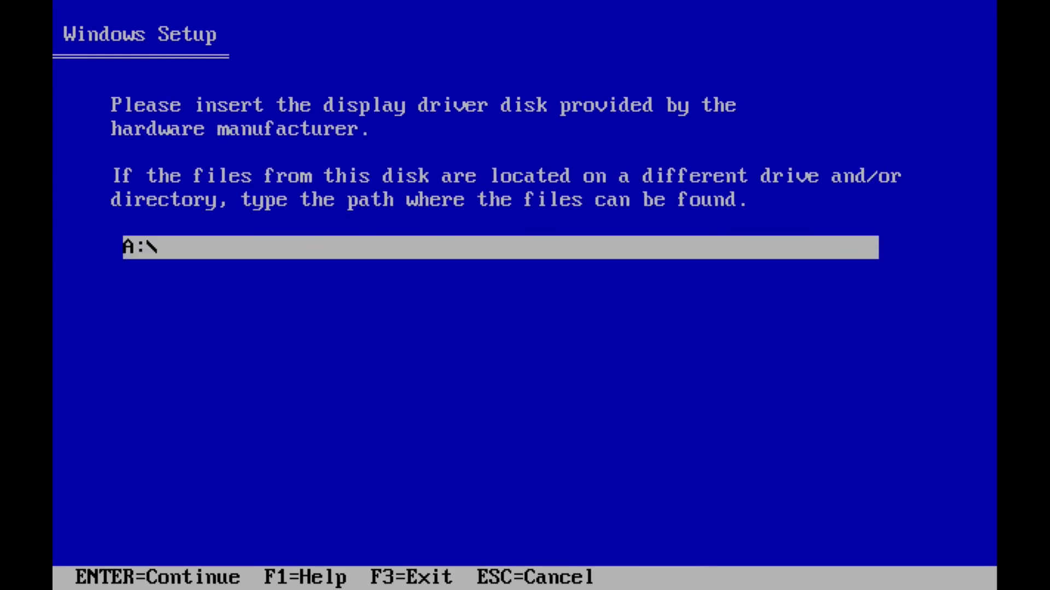
- Set the display driver disk path to c:\install\graphics and load the driver list
{"action": "key", "text": "BackSpace"}
{"action": "key", "text": "BackSpace"}
{"action": "key", "text": "BackSpace"}
{"action": "type", "text": "c:\\install\\g"}
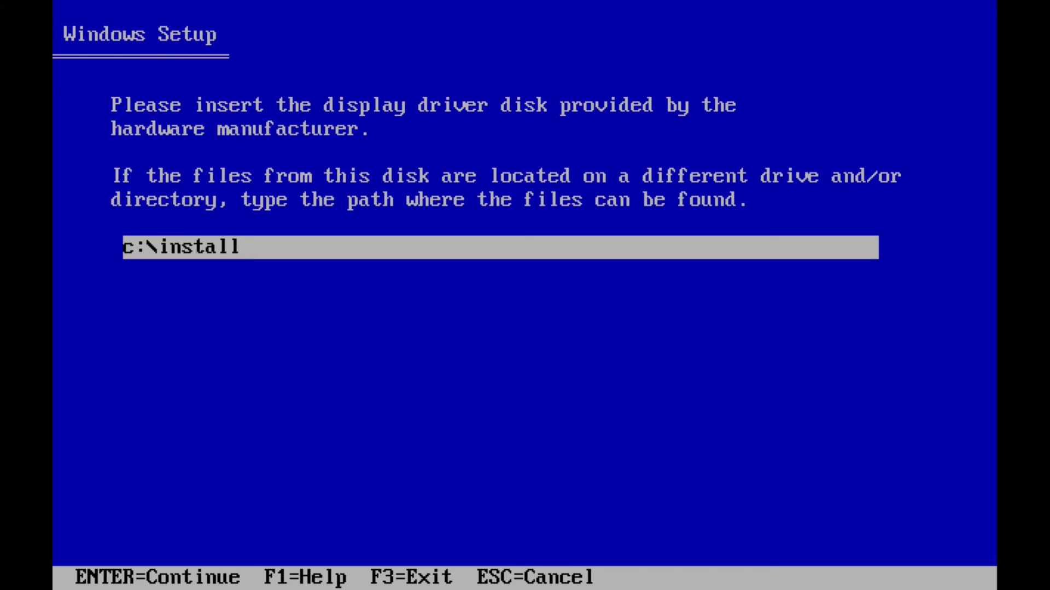
{"action": "type", "text": "hics"}
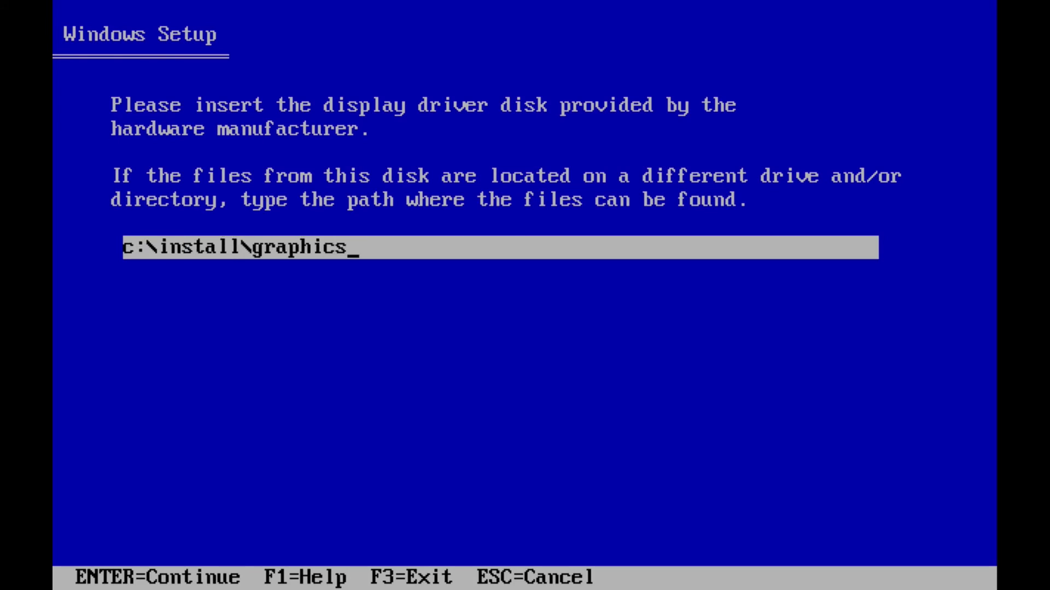
{"action": "key", "text": "Return"}
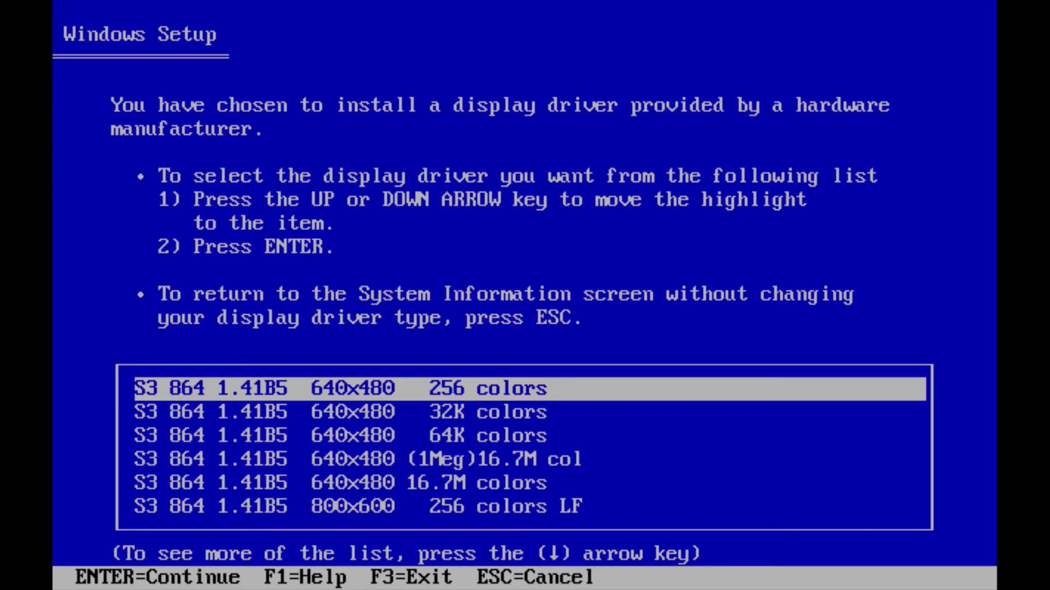
- Choose the S3 864 1.41B5 800x600 256 colors SF display driver and accept the configuration
{"action": "key", "text": "Escape"}
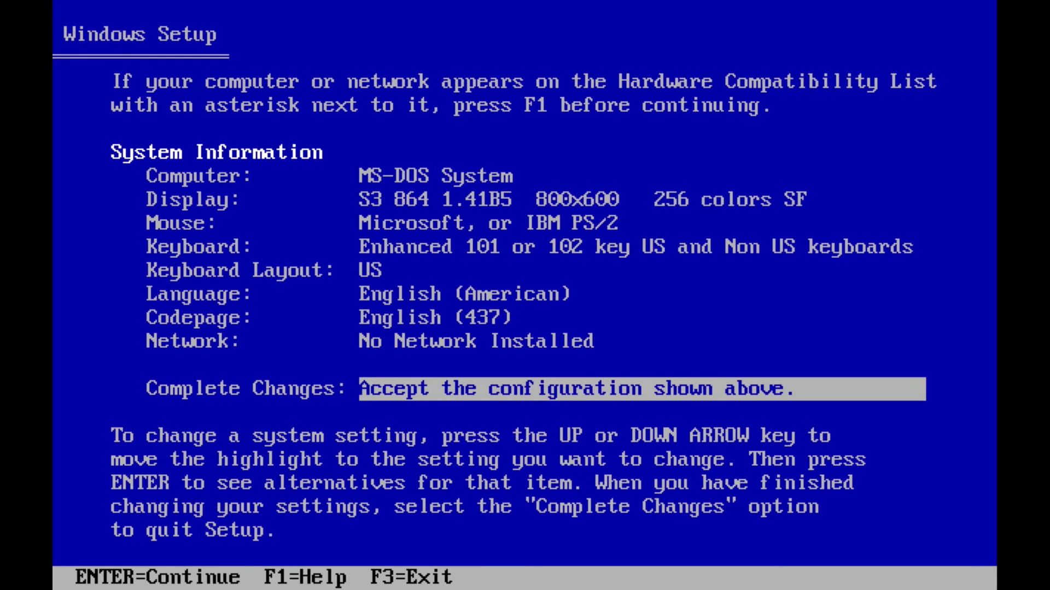
{"action": "key", "text": "Return"}
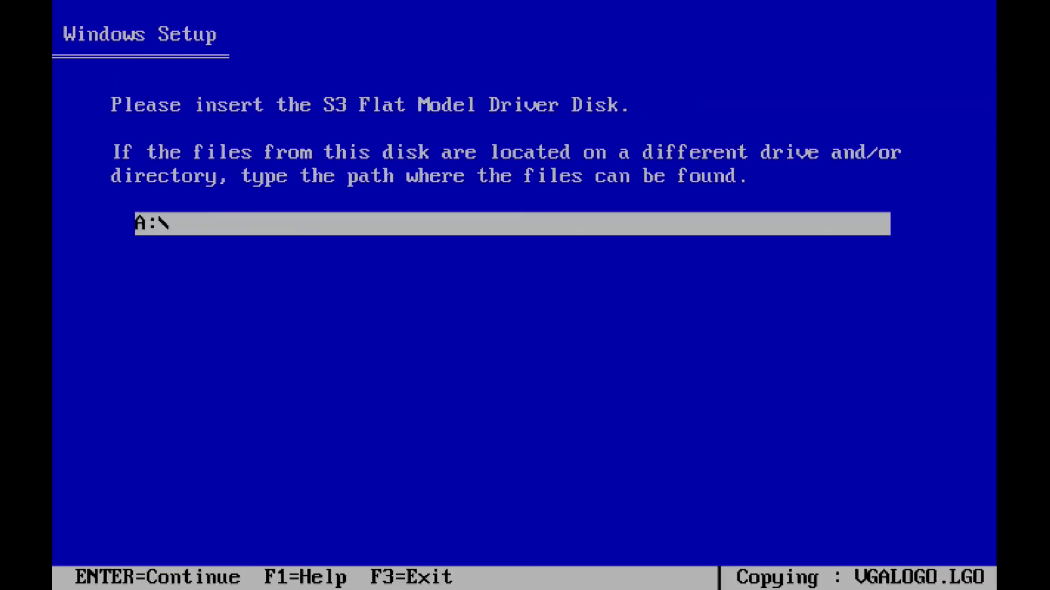
- Set the S3 Flat Model Driver Disk path to c:\install\graphics and continue copying files
{"action": "key", "text": "BackSpace"}
{"action": "key", "text": "BackSpace"}
{"action": "key", "text": "BackSpace"}
{"action": "type", "text": "c:\\install\\graphics"}
{"action": "key", "text": "Return"}
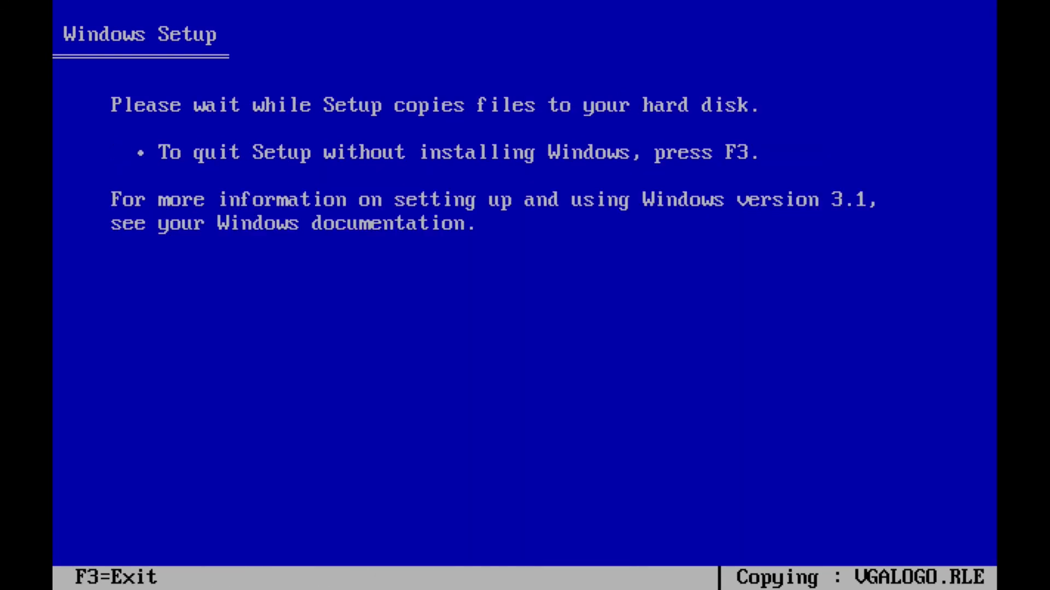